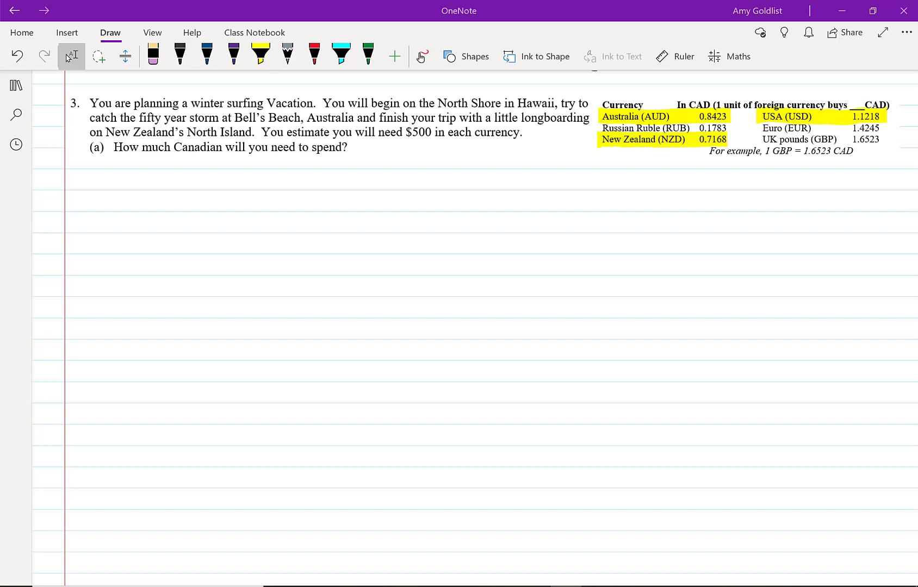
Draw a vertical yellow highlighter line and a red line along the currency table's left edge.
click(260, 54)
drag(594, 79, 593, 160)
click(314, 55)
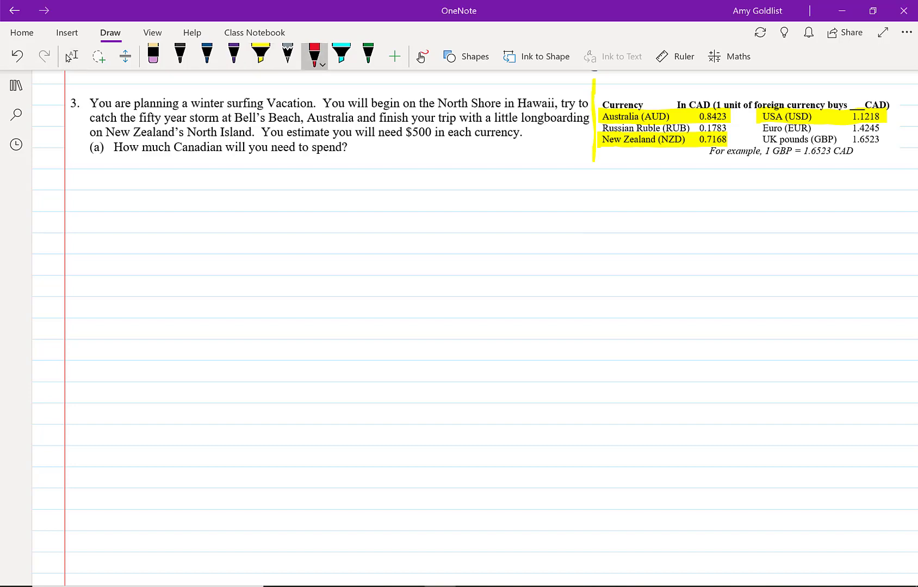
drag(592, 79, 592, 162)
Write 'We need:' in red, then begin the purple amounts with '500 USD'.
mouse_move(76, 172)
mouse_down()
mouse_move(85, 191)
mouse_move(96, 182)
mouse_move(106, 188)
mouse_up()
mouse_move(116, 189)
mouse_down()
mouse_move(124, 173)
mouse_move(163, 190)
mouse_move(166, 169)
mouse_move(172, 187)
mouse_move(128, 207)
mouse_move(128, 217)
mouse_up()
click(234, 54)
drag(131, 199, 151, 201)
mouse_move(164, 199)
mouse_down()
mouse_move(200, 211)
mouse_move(205, 201)
mouse_up()
mouse_move(218, 202)
mouse_down()
mouse_move(209, 212)
mouse_move(222, 212)
mouse_up()
drag(222, 199, 222, 212)
Extend the amounts line with '+ 500 AUD + 500 NZD'.
drag(317, 203, 330, 202)
mouse_move(323, 194)
mouse_down()
mouse_move(324, 210)
mouse_move(357, 211)
mouse_up()
drag(360, 193, 375, 197)
mouse_move(384, 196)
mouse_down()
mouse_move(416, 212)
mouse_move(414, 205)
mouse_up()
drag(421, 194, 434, 210)
mouse_move(434, 194)
mouse_down()
mouse_move(445, 202)
mouse_move(435, 211)
mouse_up()
drag(521, 201, 542, 198)
drag(527, 193, 528, 209)
mouse_move(546, 194)
mouse_down()
mouse_move(564, 193)
mouse_move(550, 212)
mouse_up()
mouse_move(566, 195)
mouse_down()
mouse_move(562, 202)
mouse_move(567, 195)
mouse_up()
drag(578, 195, 609, 190)
mouse_move(613, 193)
mouse_down()
mouse_move(624, 207)
mouse_move(623, 196)
mouse_up()
drag(630, 191, 621, 213)
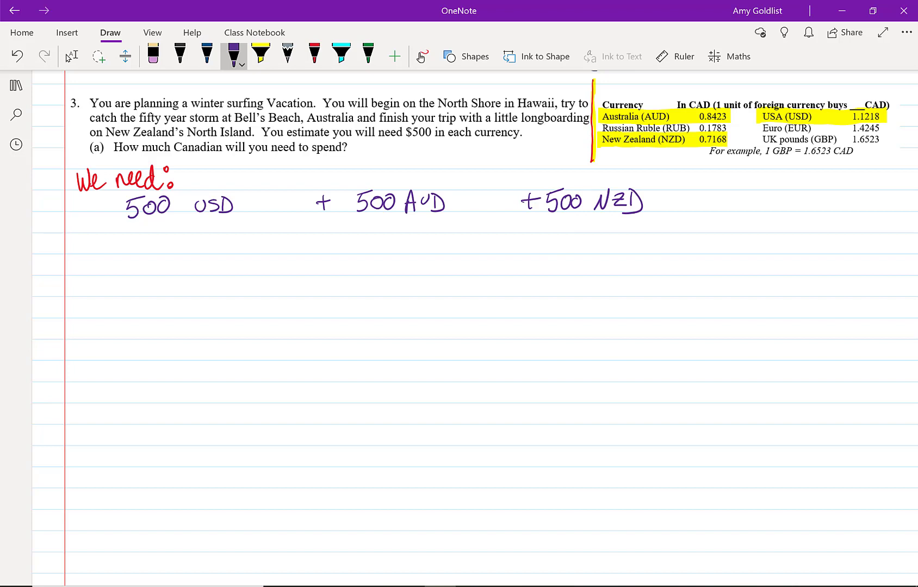
Start the conversion line below with '= 500 USD'.
drag(70, 248, 84, 247)
drag(71, 257, 85, 256)
drag(100, 238, 121, 236)
mouse_move(102, 239)
mouse_down()
mouse_move(112, 252)
mouse_move(102, 256)
mouse_up()
drag(120, 241, 152, 242)
Finish '500 USD ×' and write the rate fraction 1.1218 CAD over 1 USD.
mouse_move(161, 240)
mouse_down()
mouse_move(154, 252)
mouse_move(166, 252)
mouse_up()
mouse_move(165, 237)
mouse_down()
mouse_move(166, 252)
mouse_move(191, 254)
mouse_move(182, 256)
mouse_move(263, 255)
mouse_up()
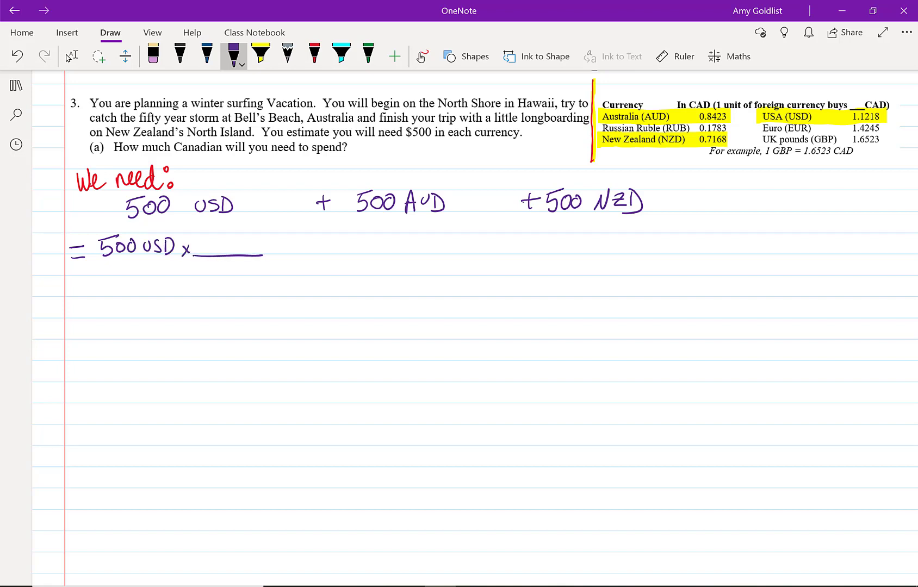
drag(202, 236, 211, 250)
drag(220, 235, 220, 249)
drag(223, 237, 243, 251)
mouse_move(257, 233)
mouse_down()
mouse_move(249, 250)
mouse_move(256, 232)
mouse_move(277, 250)
mouse_up()
mouse_move(272, 251)
mouse_down()
mouse_move(279, 235)
mouse_move(285, 251)
mouse_up()
drag(290, 235, 289, 250)
drag(219, 263, 226, 275)
drag(220, 275, 234, 274)
mouse_move(236, 264)
mouse_down()
mouse_move(239, 276)
mouse_move(245, 263)
mouse_up()
mouse_move(259, 264)
mouse_down()
mouse_move(250, 275)
mouse_move(263, 277)
mouse_up()
drag(264, 262, 261, 280)
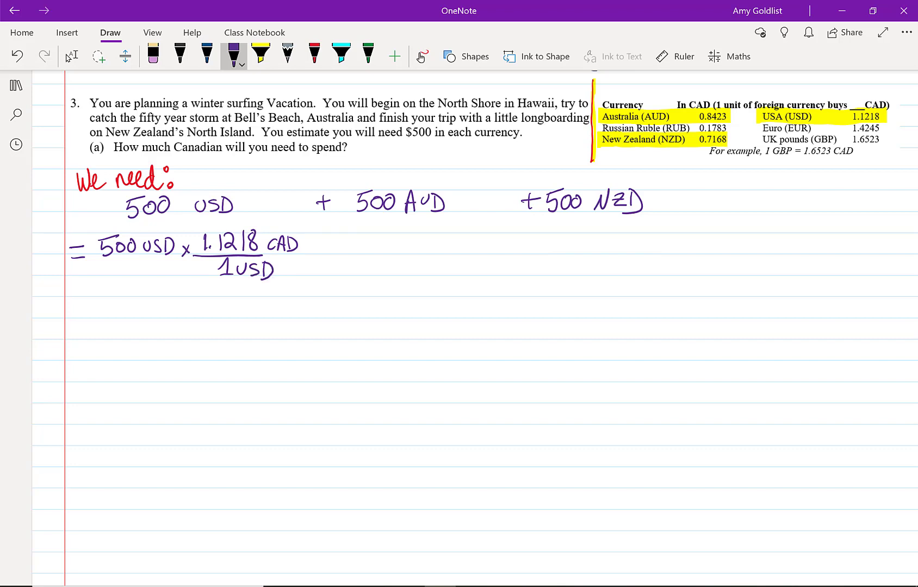
Add the term '+ 500 AUD × 0.8423 CAD / 1 AUD'.
drag(309, 251, 329, 249)
mouse_move(322, 244)
mouse_down()
mouse_move(321, 260)
mouse_move(343, 257)
mouse_up()
drag(357, 245, 387, 239)
mouse_move(387, 239)
mouse_down()
mouse_move(389, 253)
mouse_move(402, 242)
mouse_move(400, 257)
mouse_up()
mouse_move(402, 239)
mouse_down()
mouse_move(401, 256)
mouse_move(419, 256)
mouse_move(411, 256)
mouse_move(432, 238)
mouse_move(445, 255)
mouse_up()
drag(455, 238, 468, 246)
mouse_move(466, 236)
mouse_down()
mouse_move(467, 256)
mouse_move(485, 253)
mouse_up()
mouse_move(486, 237)
mouse_down()
mouse_move(487, 255)
mouse_move(504, 253)
mouse_up()
drag(514, 241, 521, 253)
drag(512, 248, 525, 254)
drag(525, 242, 527, 254)
drag(390, 262, 533, 261)
click(440, 270)
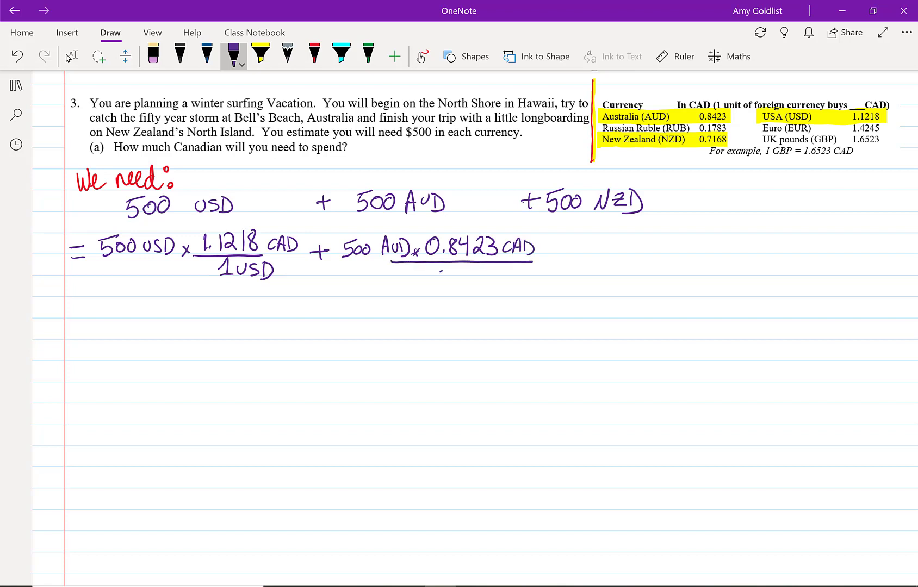
mouse_move(441, 268)
mouse_down()
mouse_move(446, 280)
mouse_move(480, 271)
mouse_up()
drag(483, 266, 481, 282)
Add the final term '+ 500 NZD × 0.7168 CAD / 1 NZD'.
click(553, 250)
drag(552, 251, 564, 248)
mouse_move(558, 243)
mouse_down()
mouse_move(555, 258)
mouse_move(575, 242)
mouse_up()
drag(577, 242, 573, 258)
drag(594, 244, 603, 244)
mouse_move(615, 242)
mouse_down()
mouse_move(617, 255)
mouse_move(625, 240)
mouse_up()
drag(629, 243, 640, 246)
mouse_move(645, 239)
mouse_down()
mouse_move(645, 255)
mouse_move(678, 257)
mouse_up()
mouse_move(677, 248)
mouse_down()
mouse_move(672, 258)
mouse_move(785, 250)
mouse_up()
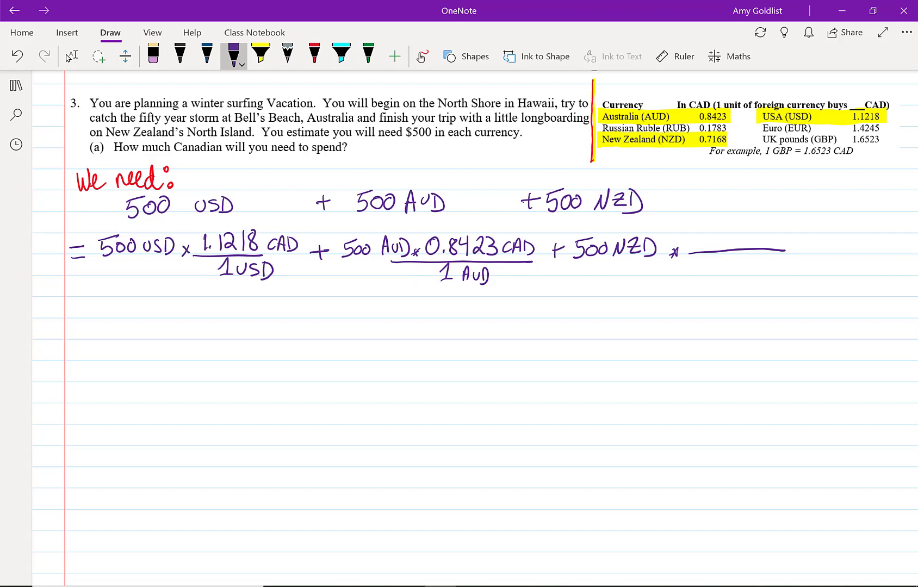
mouse_move(709, 258)
mouse_down()
mouse_move(713, 275)
mouse_move(740, 258)
mouse_move(741, 273)
mouse_move(754, 272)
mouse_up()
drag(757, 261, 759, 277)
mouse_move(705, 230)
mouse_down()
mouse_move(725, 246)
mouse_move(740, 247)
mouse_move(770, 226)
mouse_move(784, 241)
mouse_up()
mouse_move(791, 224)
mouse_down()
mouse_move(787, 243)
mouse_move(795, 242)
mouse_up()
drag(802, 228, 795, 245)
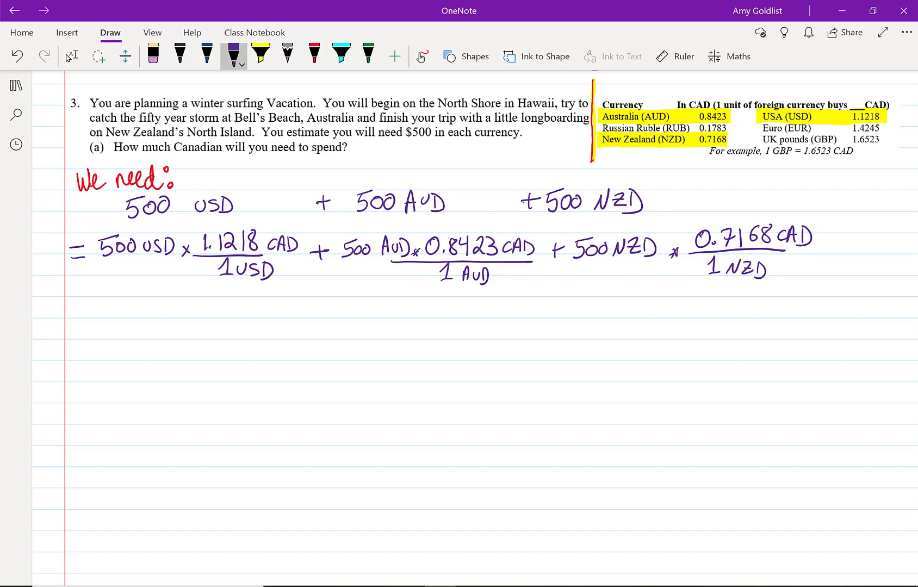
Cross out the matching USD, AUD and NZD units in red.
click(314, 55)
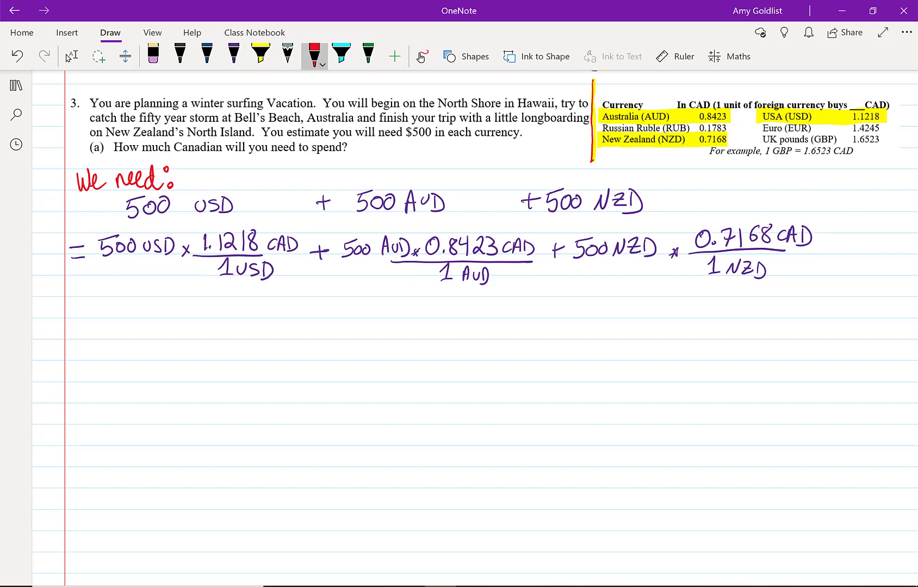
drag(137, 262, 179, 232)
drag(234, 281, 281, 256)
drag(377, 260, 421, 227)
drag(462, 285, 497, 262)
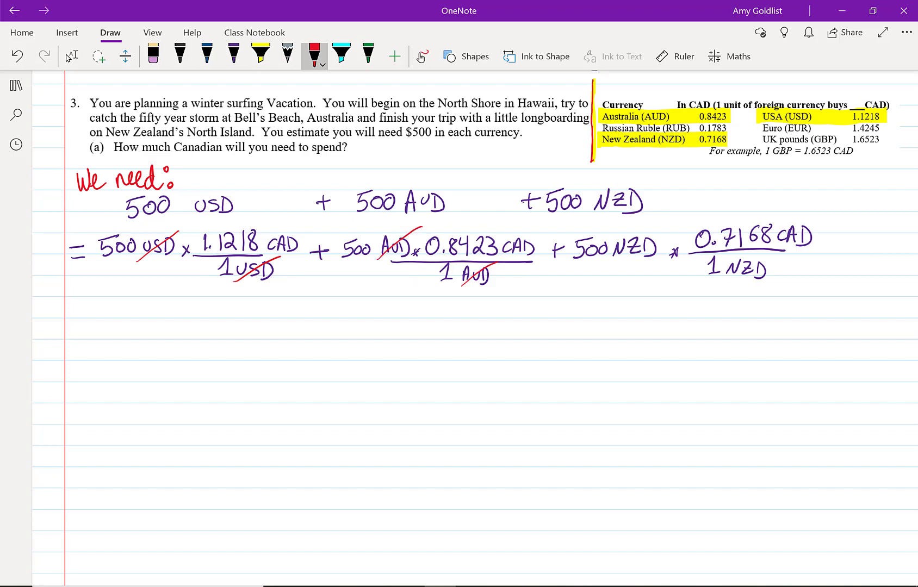
drag(615, 263, 651, 226)
drag(724, 280, 766, 249)
Write the total '= 1,340.45 CAD' in green below the equation.
click(368, 55)
drag(107, 308, 152, 321)
mouse_move(158, 299)
mouse_down()
mouse_move(168, 299)
mouse_move(158, 332)
mouse_move(193, 307)
mouse_up()
mouse_move(191, 294)
mouse_down()
mouse_move(191, 321)
mouse_move(205, 301)
mouse_move(218, 316)
mouse_up()
mouse_move(240, 299)
mouse_down()
mouse_move(230, 309)
mouse_move(238, 326)
mouse_up()
mouse_move(260, 298)
mouse_down()
mouse_move(248, 298)
mouse_move(247, 320)
mouse_move(288, 316)
mouse_up()
mouse_move(297, 302)
mouse_down()
mouse_move(293, 319)
mouse_move(306, 318)
mouse_up()
drag(296, 313, 306, 311)
drag(311, 299, 311, 319)
drag(311, 300, 312, 320)
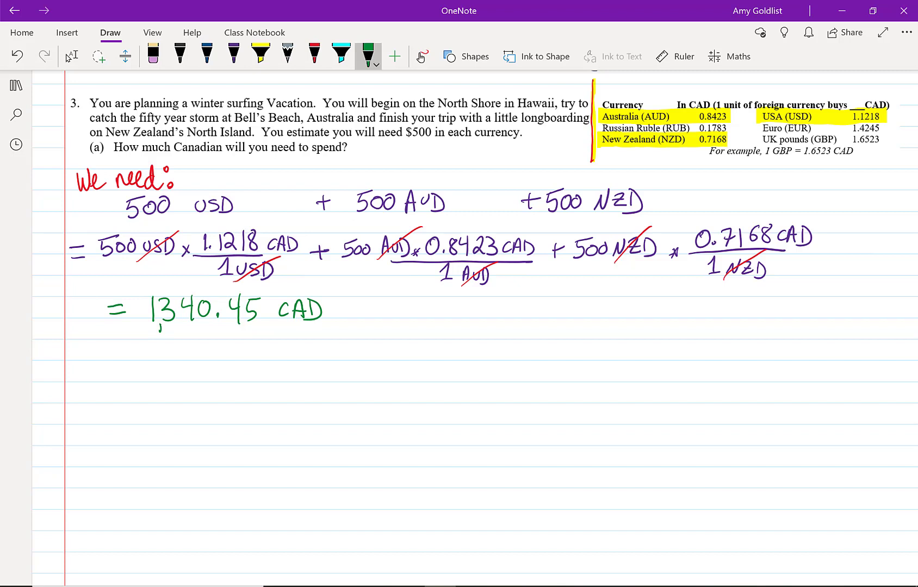
Write 'Which is worth the most?' in green below the total.
drag(89, 343, 123, 358)
mouse_move(136, 348)
mouse_down()
mouse_move(135, 357)
mouse_move(188, 361)
mouse_up()
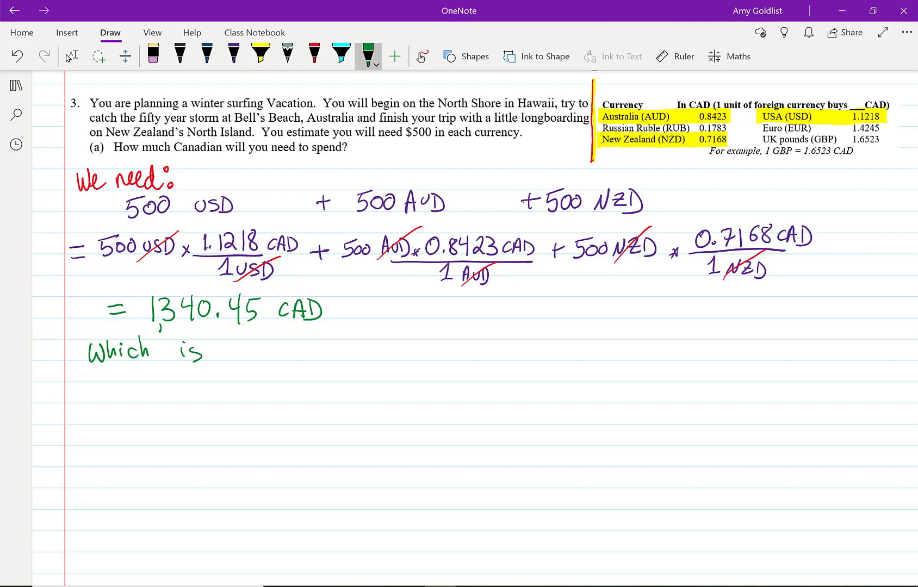
drag(257, 348, 275, 350)
mouse_move(285, 357)
mouse_down()
mouse_move(291, 346)
mouse_move(301, 357)
mouse_up()
drag(294, 347, 319, 358)
mouse_move(352, 333)
mouse_down()
mouse_move(351, 358)
mouse_move(358, 346)
mouse_up()
drag(356, 338, 378, 358)
mouse_move(396, 358)
mouse_down()
mouse_move(403, 348)
mouse_move(413, 356)
mouse_up()
drag(418, 347, 421, 357)
mouse_move(437, 333)
mouse_down()
mouse_move(439, 353)
mouse_move(449, 343)
mouse_move(460, 348)
mouse_up()
click(460, 359)
Write the ranking 'USD > CAD > AUD > NZD' beneath the question.
mouse_move(148, 379)
mouse_down()
mouse_move(154, 397)
mouse_move(162, 379)
mouse_up()
mouse_move(178, 380)
mouse_down()
mouse_move(166, 394)
mouse_move(183, 396)
mouse_up()
mouse_move(183, 378)
mouse_down()
mouse_move(184, 396)
mouse_move(276, 396)
mouse_up()
mouse_move(279, 395)
mouse_down()
mouse_move(282, 383)
mouse_move(291, 394)
mouse_up()
mouse_move(281, 387)
mouse_down()
mouse_move(296, 385)
mouse_move(298, 396)
mouse_up()
mouse_move(298, 374)
mouse_down()
mouse_move(300, 397)
mouse_move(337, 379)
mouse_move(333, 389)
mouse_up()
mouse_move(356, 391)
mouse_down()
mouse_move(361, 376)
mouse_move(369, 391)
mouse_up()
drag(356, 384, 370, 381)
mouse_move(374, 376)
mouse_down()
mouse_move(376, 387)
mouse_move(382, 374)
mouse_up()
drag(389, 371, 390, 392)
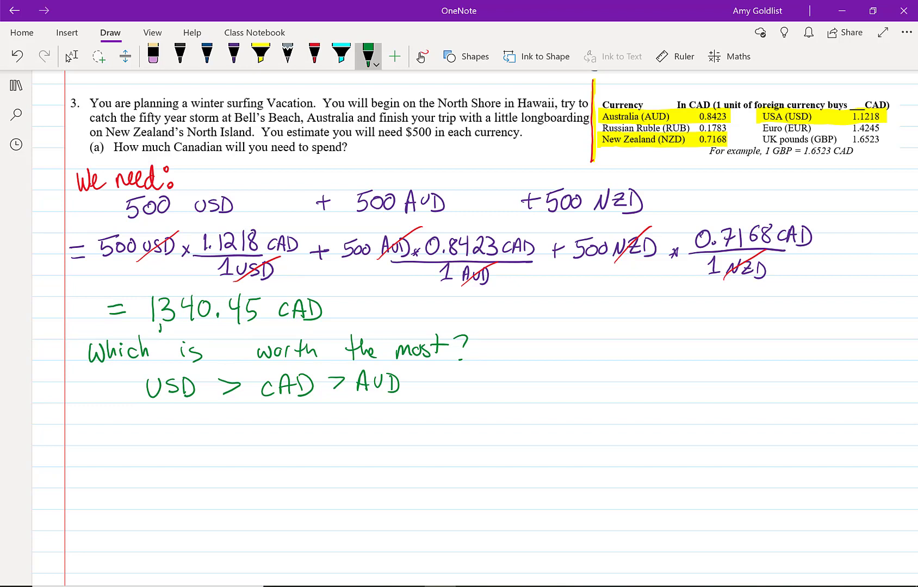
mouse_move(421, 374)
mouse_down()
mouse_move(422, 389)
mouse_move(470, 375)
mouse_move(490, 390)
mouse_move(494, 381)
mouse_up()
drag(503, 369, 501, 389)
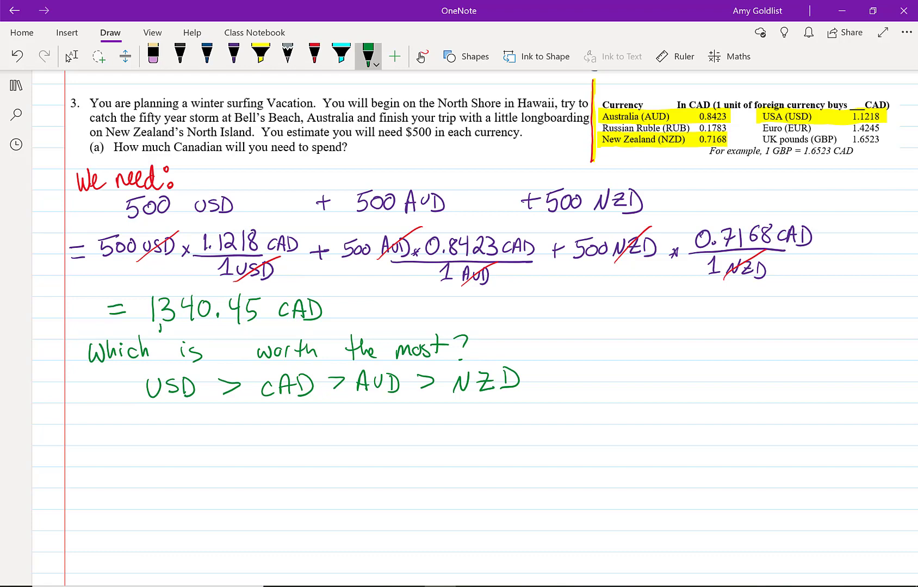
click(68, 58)
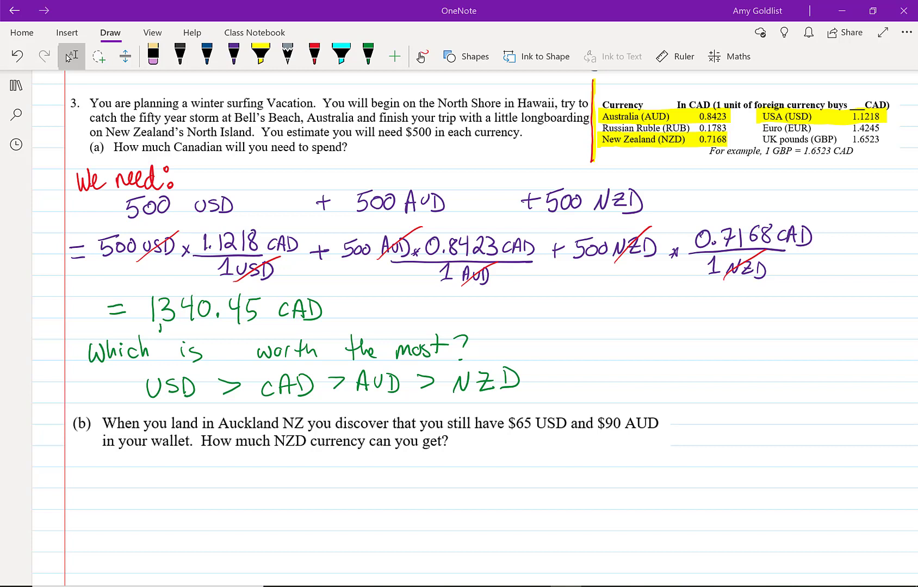
Write 'We have 65 USD' in purple below the part (b) question.
click(234, 54)
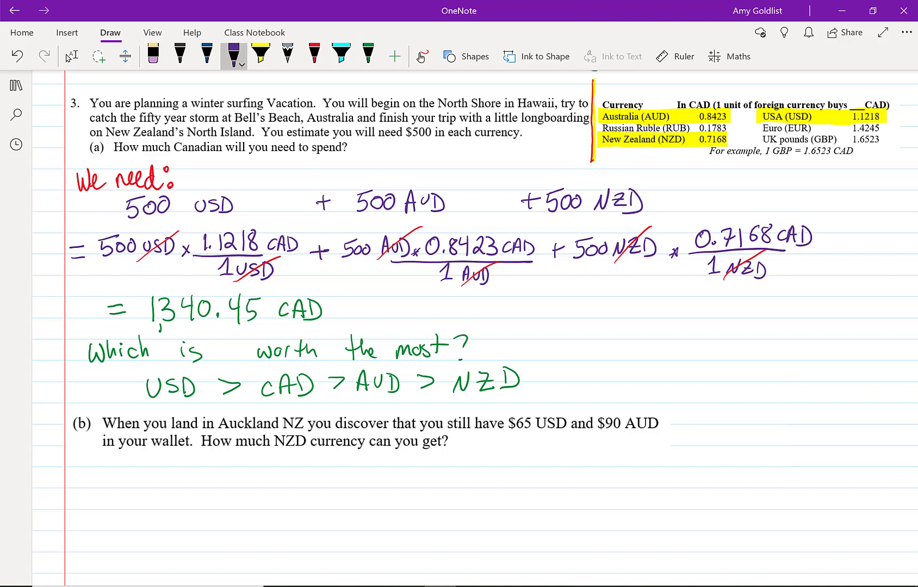
mouse_move(72, 472)
mouse_down()
mouse_move(132, 487)
mouse_move(155, 474)
mouse_up()
mouse_move(237, 463)
mouse_down()
mouse_move(223, 480)
mouse_move(242, 467)
mouse_up()
drag(244, 468, 241, 486)
drag(270, 472, 282, 486)
drag(293, 470, 294, 488)
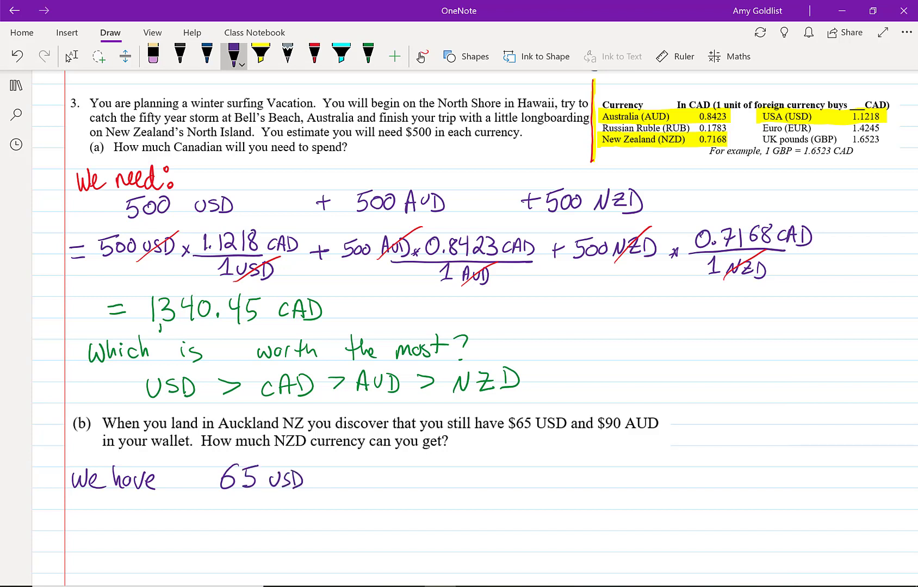
Add '+ 90 AUD' to the end of the 'We have' line.
mouse_move(391, 474)
mouse_down()
mouse_move(413, 473)
mouse_move(403, 485)
mouse_up()
drag(460, 464, 454, 489)
drag(470, 466, 469, 467)
mouse_move(523, 489)
mouse_down()
mouse_move(533, 488)
mouse_move(529, 480)
mouse_up()
mouse_move(538, 471)
mouse_down()
mouse_move(548, 471)
mouse_move(552, 487)
mouse_up()
drag(550, 471, 550, 489)
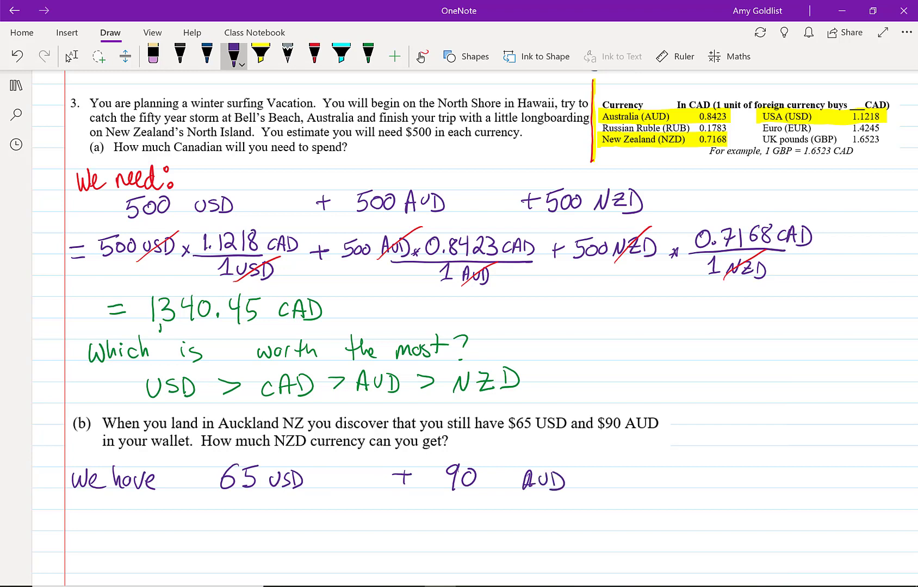
scroll(474, 326, down, 5)
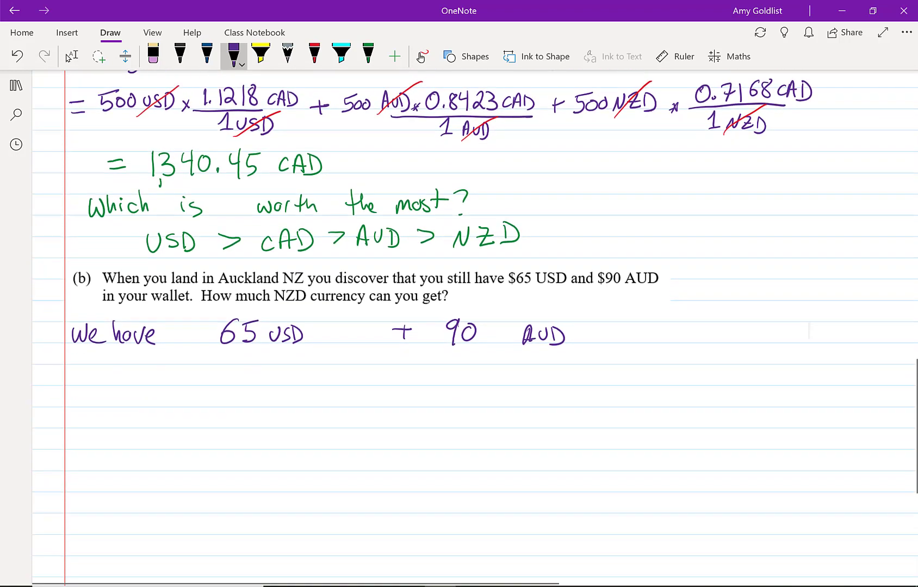
Write 65 USD after the equals sign on the conversion line under 'We have'.
drag(99, 347, 143, 345)
mouse_move(163, 338)
mouse_down()
mouse_move(161, 353)
mouse_move(185, 339)
mouse_up()
mouse_move(197, 338)
mouse_down()
mouse_move(190, 353)
mouse_move(235, 353)
mouse_up()
Add the red conversion factor × 1.1218 CAD / 1 USD after 65 USD.
click(314, 54)
mouse_move(235, 341)
mouse_down()
mouse_move(227, 354)
mouse_move(293, 348)
mouse_up()
click(260, 346)
drag(303, 333, 304, 334)
mouse_move(322, 334)
mouse_down()
mouse_move(322, 346)
mouse_move(337, 346)
mouse_up()
drag(251, 353, 356, 351)
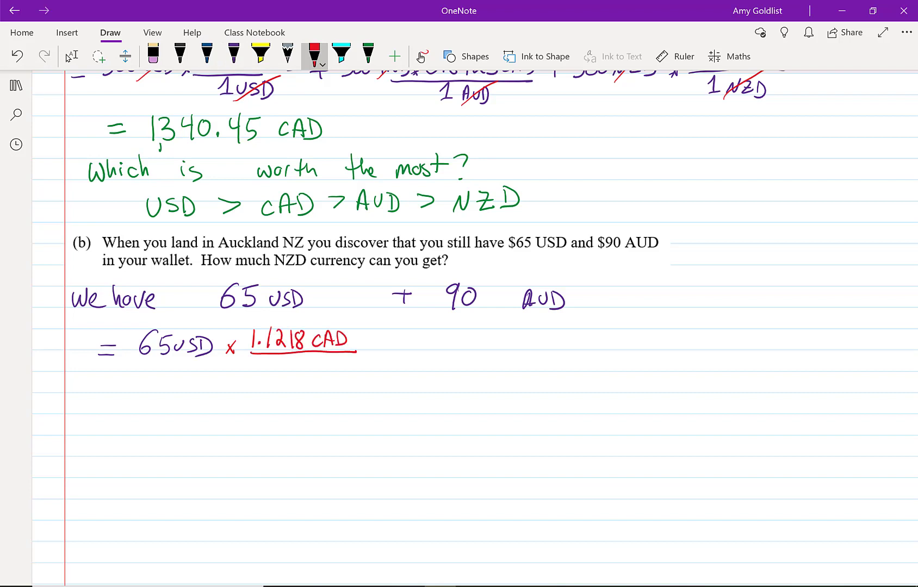
drag(265, 362, 271, 374)
drag(264, 374, 297, 361)
drag(305, 359, 301, 374)
drag(315, 357, 318, 379)
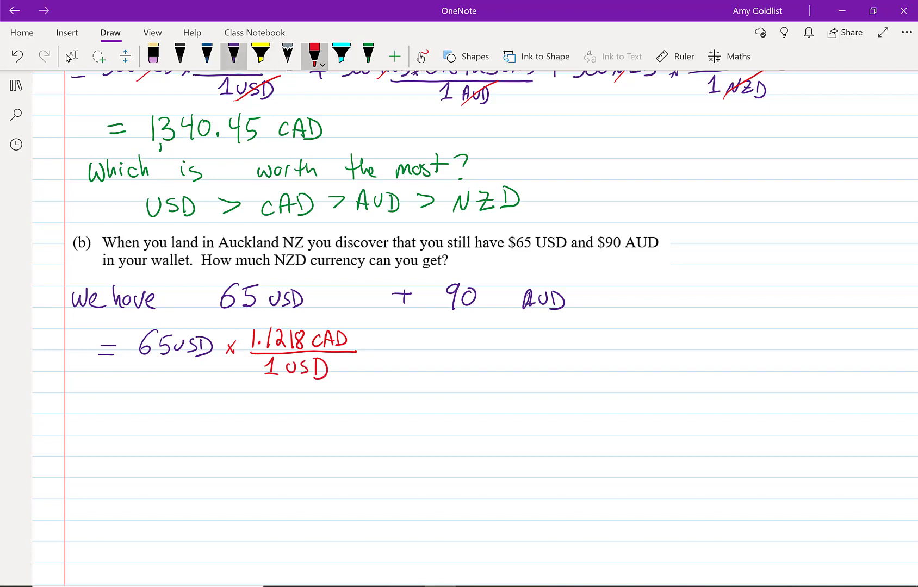
Multiply by the green fraction 1 NZD / 0.7168 CAD, with a blue multiplication sign.
click(207, 54)
drag(368, 345, 376, 355)
drag(377, 343, 367, 355)
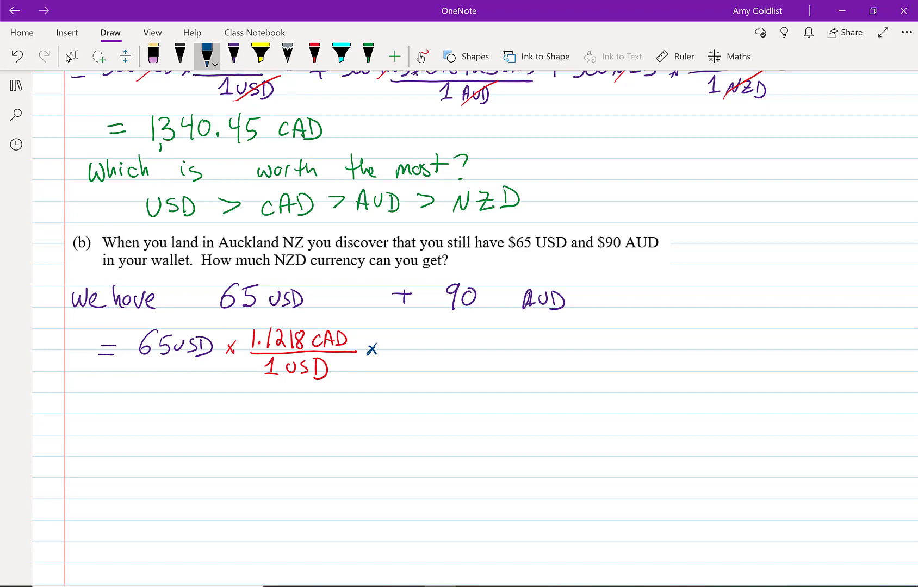
click(368, 54)
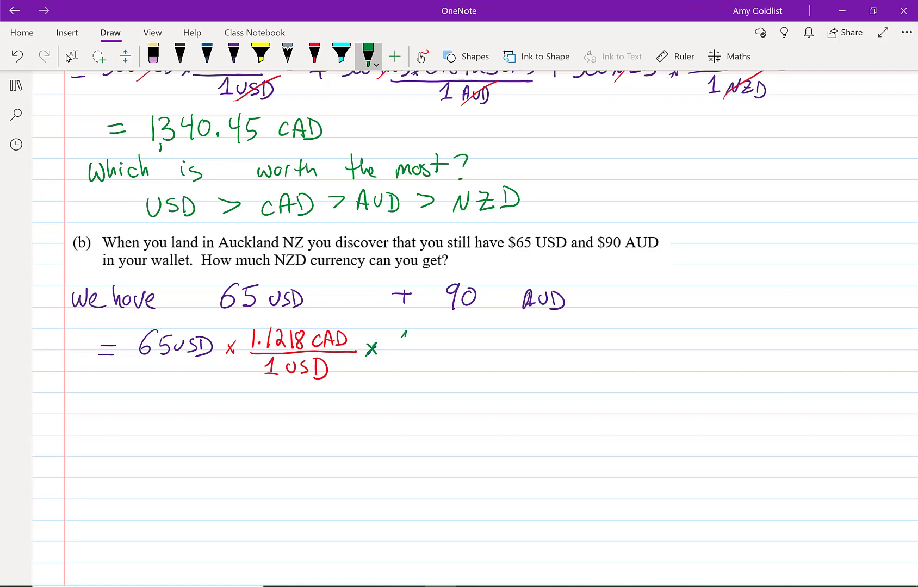
mouse_move(403, 333)
mouse_down()
mouse_move(405, 348)
mouse_move(431, 333)
mouse_move(455, 345)
mouse_up()
mouse_move(391, 352)
mouse_down()
mouse_move(480, 352)
mouse_move(391, 367)
mouse_move(398, 360)
mouse_move(432, 374)
mouse_move(459, 358)
mouse_move(475, 371)
mouse_up()
click(409, 368)
mouse_move(482, 371)
mouse_down()
mouse_move(487, 354)
mouse_move(493, 372)
mouse_up()
drag(494, 355, 496, 374)
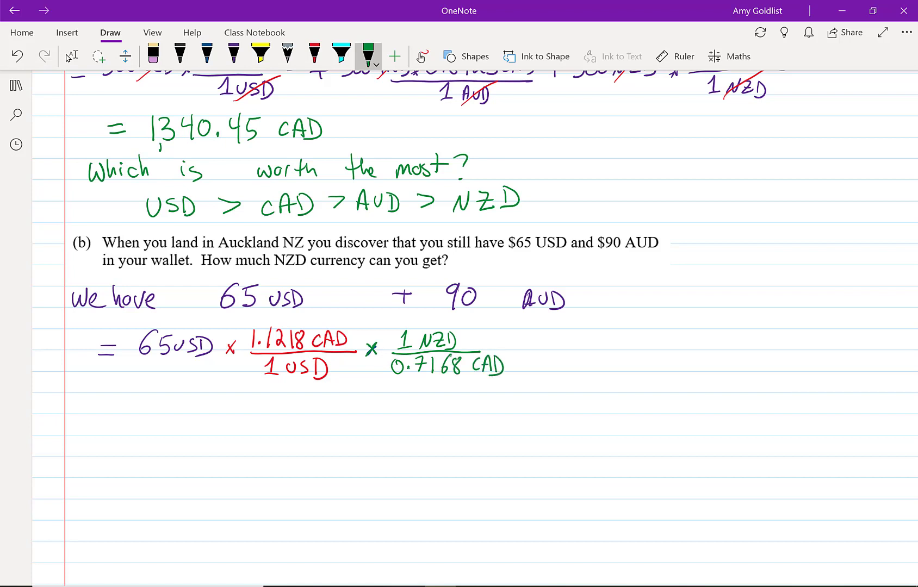
Cross out the USD and CAD units and highlight NZD in yellow.
drag(194, 327, 181, 364)
drag(321, 355, 288, 387)
drag(471, 376, 509, 348)
drag(322, 352, 354, 320)
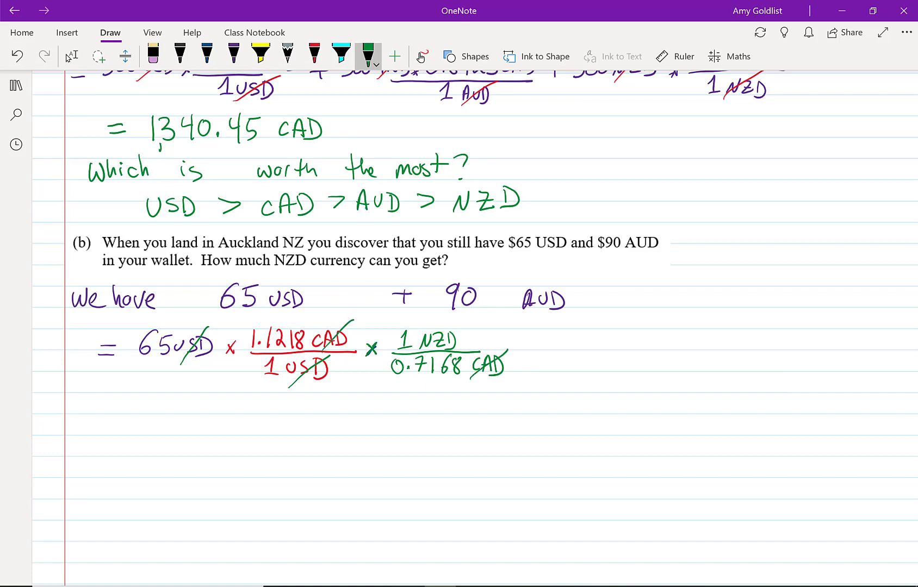
click(261, 54)
drag(423, 338, 462, 342)
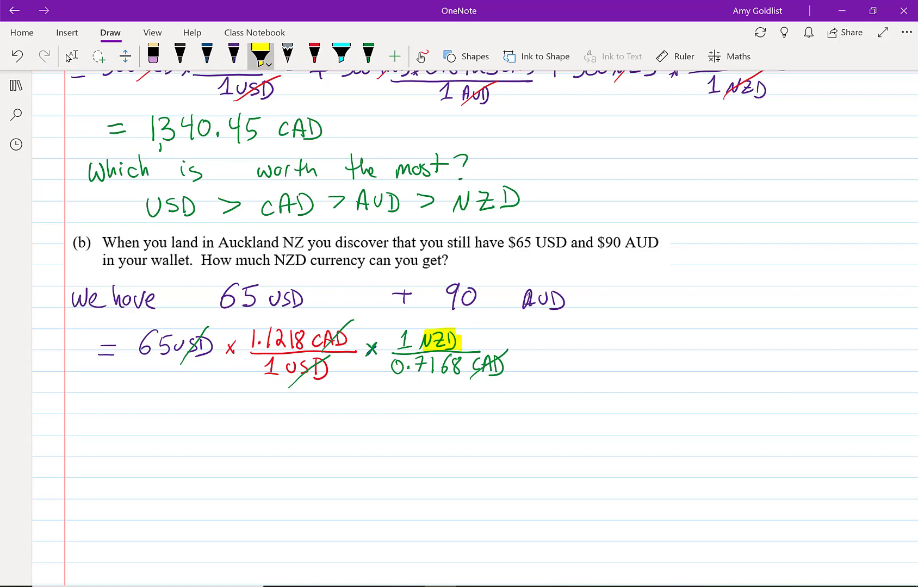
Write + 90 AUD in purple after the first term.
click(233, 55)
mouse_move(525, 350)
mouse_down()
mouse_move(554, 355)
mouse_move(561, 336)
mouse_up()
mouse_move(568, 352)
mouse_down()
mouse_move(574, 340)
mouse_move(580, 352)
mouse_up()
drag(569, 345, 595, 333)
mouse_move(598, 334)
mouse_down()
mouse_move(599, 356)
mouse_move(708, 346)
mouse_up()
Add the red conversion factor 0.8423 CAD / 1 AUD.
click(314, 55)
drag(650, 352, 646, 370)
drag(643, 372, 674, 363)
drag(678, 359, 689, 371)
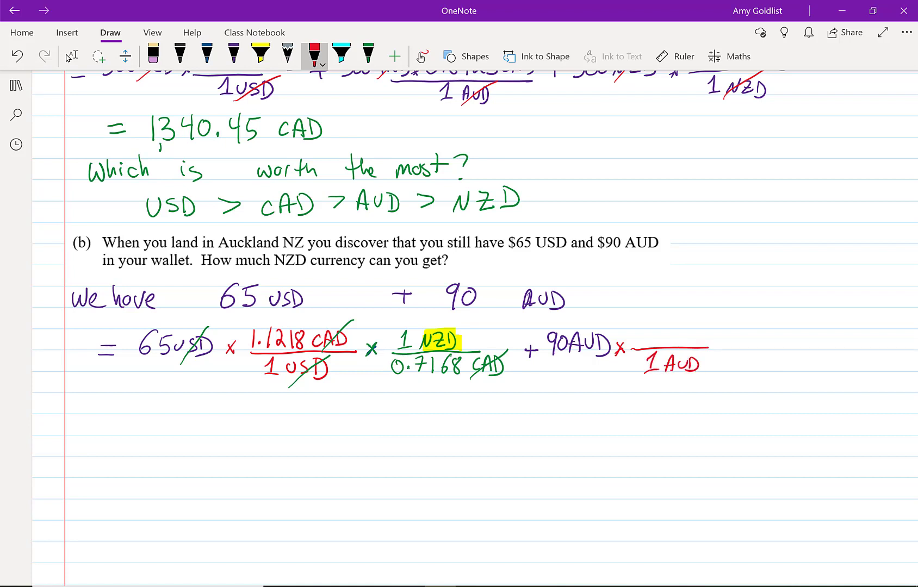
mouse_move(647, 325)
mouse_down()
mouse_move(644, 340)
mouse_move(651, 326)
mouse_up()
drag(665, 322, 664, 339)
mouse_move(669, 322)
mouse_down()
mouse_move(675, 338)
mouse_move(692, 328)
mouse_move(694, 340)
mouse_up()
drag(694, 326, 695, 342)
mouse_move(713, 332)
mouse_down()
mouse_move(706, 340)
mouse_move(722, 340)
mouse_up()
drag(715, 335, 725, 340)
drag(725, 325, 723, 342)
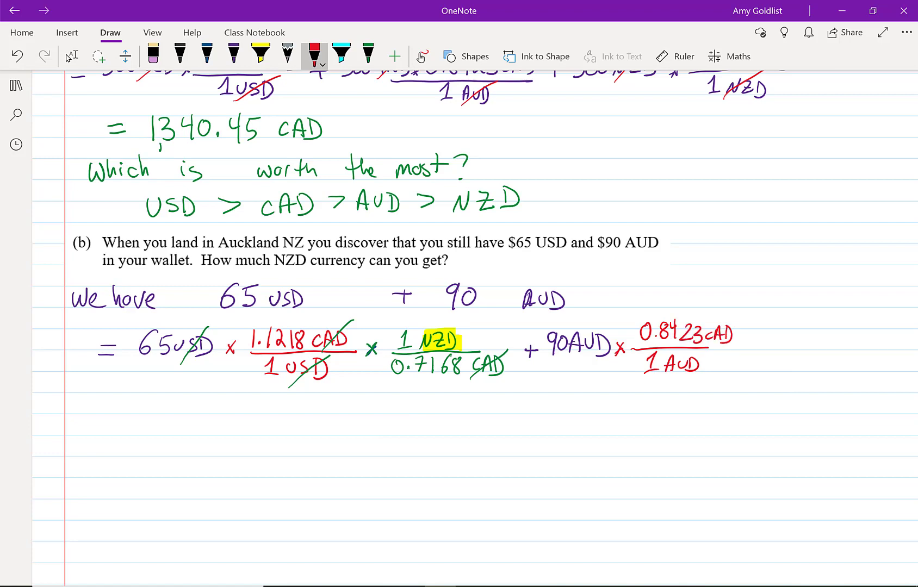
Multiply by the green fraction 1 NZD / 0.7168 CAD.
click(368, 54)
mouse_move(745, 343)
mouse_down()
mouse_move(736, 353)
mouse_move(772, 324)
mouse_move(771, 344)
mouse_up()
mouse_move(762, 345)
mouse_down()
mouse_move(795, 332)
mouse_move(813, 345)
mouse_up()
mouse_move(812, 332)
mouse_down()
mouse_move(811, 347)
mouse_move(831, 350)
mouse_up()
drag(772, 360, 789, 372)
mouse_move(798, 355)
mouse_down()
mouse_move(798, 372)
mouse_move(818, 360)
mouse_move(829, 372)
mouse_up()
drag(835, 372, 850, 372)
Slash out the AUD and CAD units, then start the next line with = 65 in purple.
drag(569, 360, 611, 324)
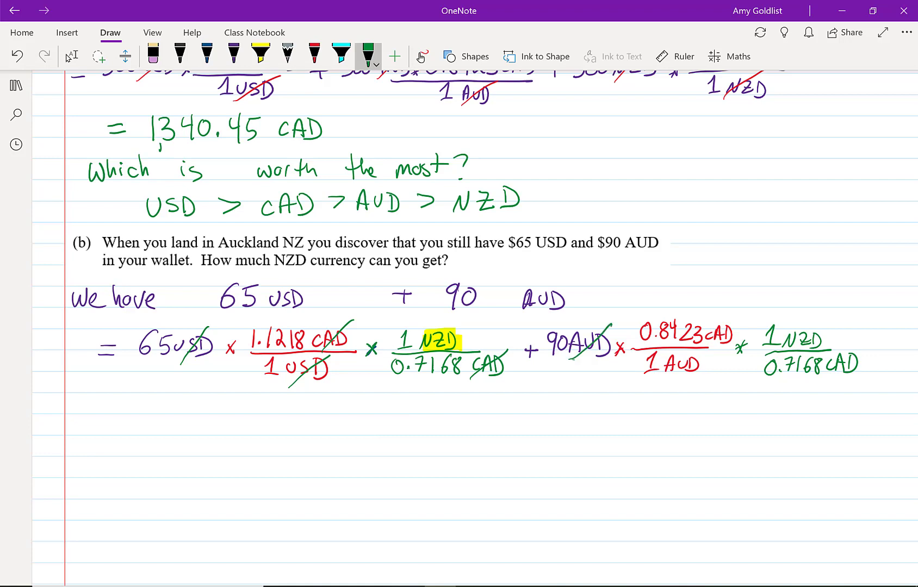
drag(671, 381, 742, 310)
drag(827, 381, 866, 337)
click(234, 54)
drag(104, 403, 119, 401)
drag(105, 410, 231, 412)
Write the first fraction 65 × 1.1218 over 0.7168.
click(219, 409)
drag(235, 400, 245, 411)
mouse_move(252, 394)
mouse_down()
mouse_move(250, 410)
mouse_move(265, 390)
mouse_up()
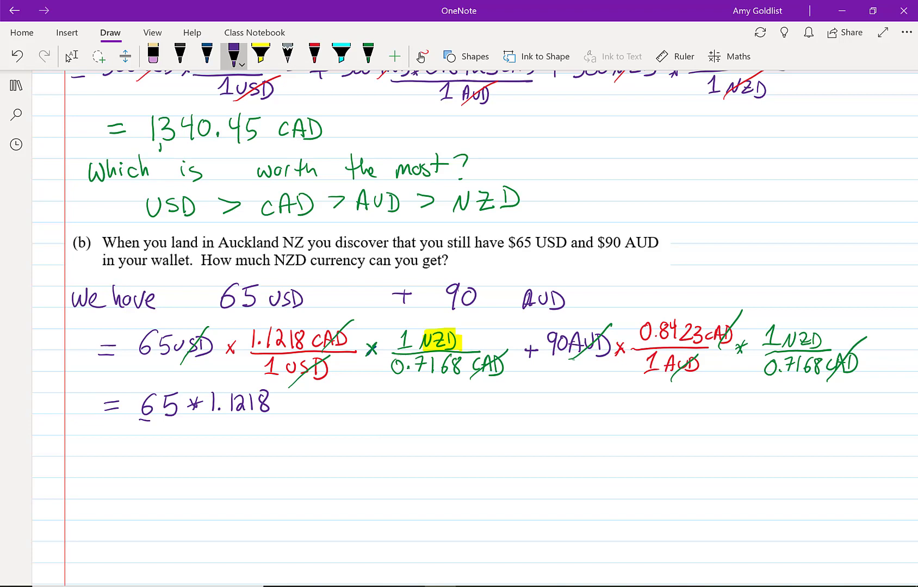
drag(150, 420, 281, 413)
drag(180, 423, 218, 435)
mouse_move(234, 418)
mouse_down()
mouse_move(226, 429)
mouse_move(244, 419)
mouse_up()
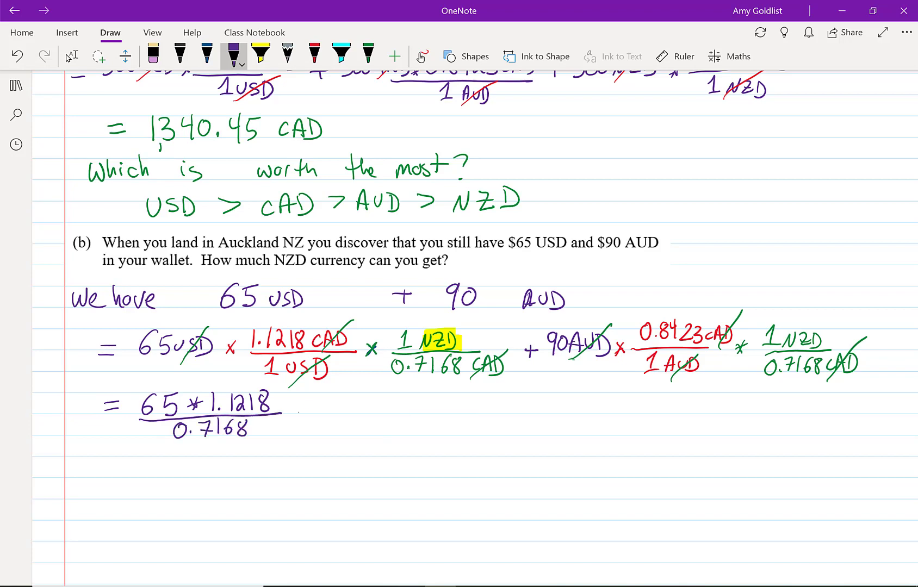
Label the first fraction NZD and circle NZD in the rightmost fraction.
mouse_move(310, 406)
mouse_down()
mouse_move(308, 417)
mouse_move(322, 418)
mouse_up()
drag(311, 411, 322, 410)
mouse_move(328, 402)
mouse_down()
mouse_move(329, 418)
mouse_move(337, 410)
mouse_move(299, 400)
mouse_move(317, 397)
mouse_up()
click(233, 55)
mouse_move(320, 402)
mouse_down()
mouse_move(320, 416)
mouse_move(336, 415)
mouse_up()
drag(314, 405, 332, 404)
drag(339, 399, 339, 417)
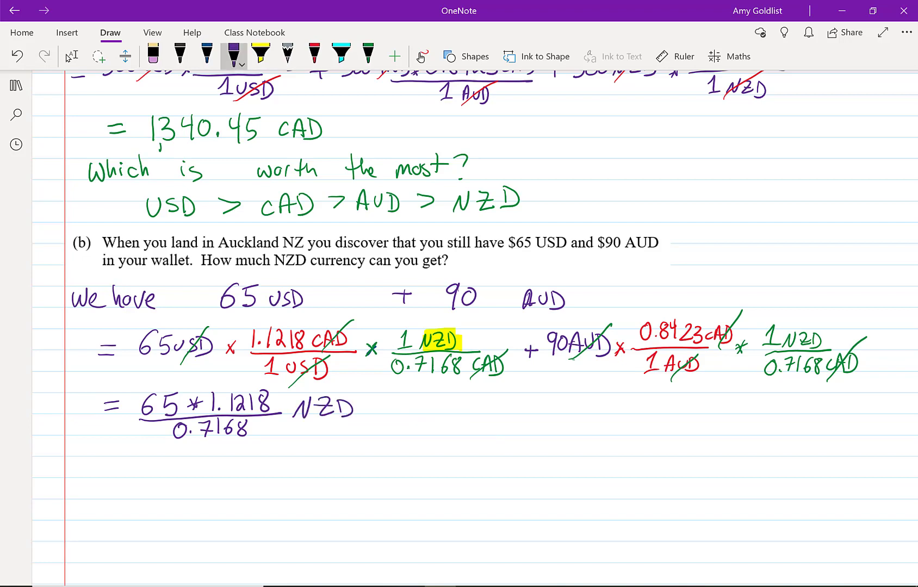
drag(830, 314, 807, 312)
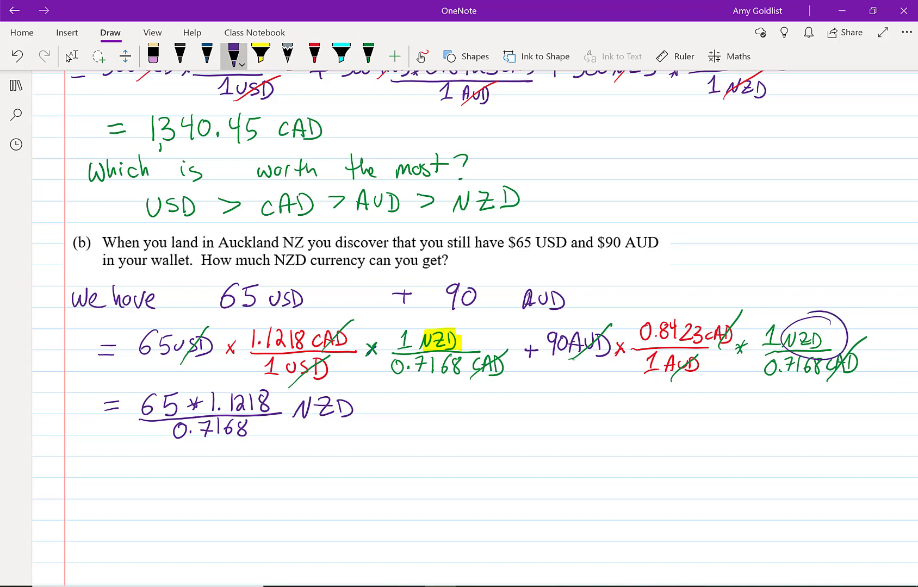
Add the second term + 90 × 0.8423 over 0.7168 with its unit label.
drag(364, 409, 382, 408)
mouse_move(374, 402)
mouse_down()
mouse_move(373, 417)
mouse_move(404, 417)
mouse_move(418, 397)
mouse_move(444, 412)
mouse_up()
mouse_move(444, 399)
mouse_down()
mouse_move(437, 412)
mouse_move(462, 396)
mouse_move(473, 413)
mouse_move(490, 397)
mouse_up()
drag(500, 393, 504, 409)
drag(515, 395, 523, 410)
drag(524, 396, 536, 403)
drag(396, 418, 545, 416)
drag(429, 426, 476, 438)
mouse_move(498, 418)
mouse_down()
mouse_move(489, 427)
mouse_move(506, 435)
mouse_move(514, 419)
mouse_up()
drag(577, 404, 579, 419)
drag(577, 419, 595, 410)
drag(598, 400, 597, 418)
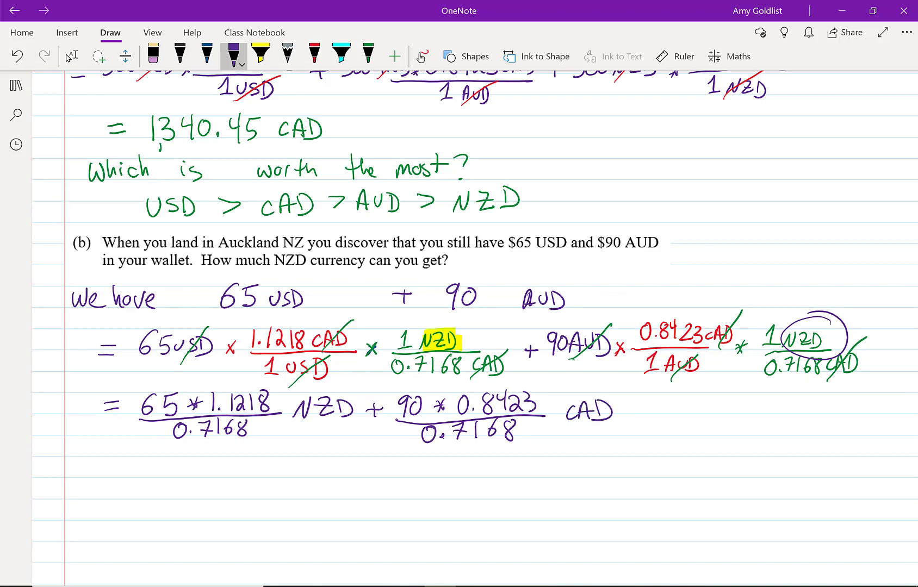
Write the final answer = 207.48 NZD on a new line.
drag(144, 469, 229, 480)
mouse_move(233, 463)
mouse_down()
mouse_move(242, 467)
mouse_move(233, 462)
mouse_up()
mouse_move(248, 459)
mouse_down()
mouse_move(255, 477)
mouse_move(297, 469)
mouse_move(295, 479)
mouse_up()
mouse_move(314, 459)
mouse_down()
mouse_move(305, 476)
mouse_move(313, 458)
mouse_move(348, 455)
mouse_up()
mouse_move(355, 462)
mouse_down()
mouse_move(372, 459)
mouse_move(359, 477)
mouse_move(385, 482)
mouse_up()
drag(385, 458, 387, 483)
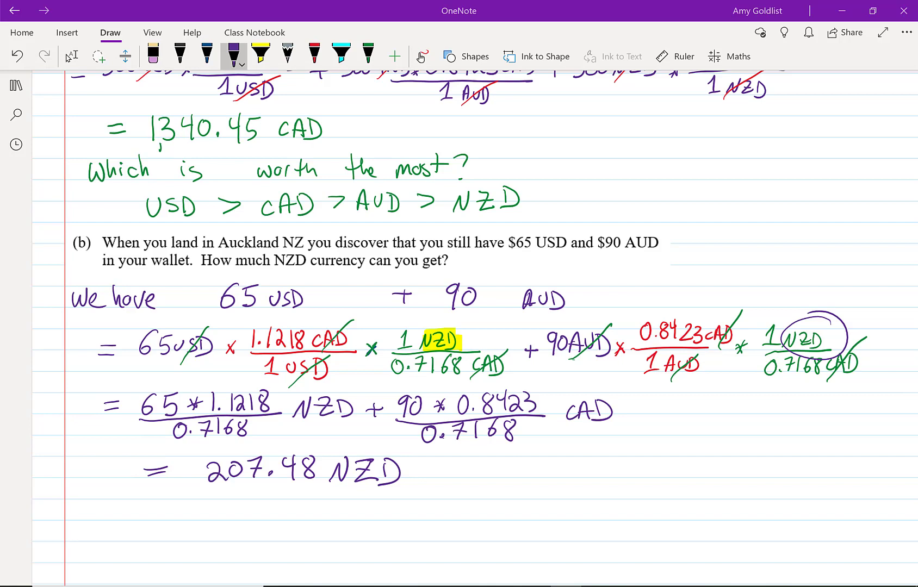
Handwrite 'Exchange: The bank takes a cut' in dark blue, underlining 'cut'.
click(206, 53)
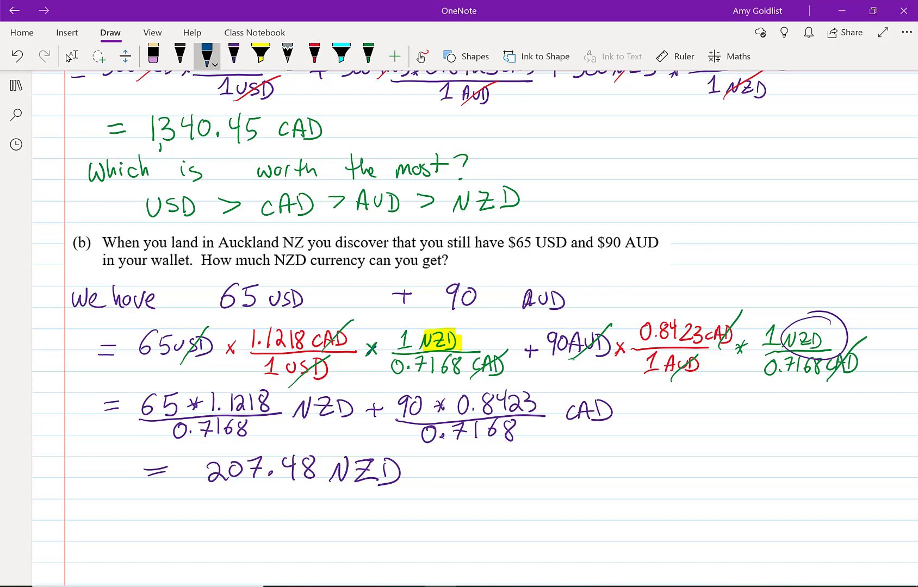
mouse_move(97, 503)
mouse_down()
mouse_move(100, 520)
mouse_move(114, 521)
mouse_move(101, 525)
mouse_up()
mouse_move(130, 510)
mouse_down()
mouse_move(117, 518)
mouse_move(142, 518)
mouse_up()
mouse_move(153, 507)
mouse_down()
mouse_move(141, 519)
mouse_move(163, 509)
mouse_up()
mouse_move(174, 505)
mouse_down()
mouse_move(163, 517)
mouse_move(168, 530)
mouse_up()
drag(180, 516, 270, 487)
mouse_move(251, 496)
mouse_down()
mouse_move(246, 519)
mouse_move(260, 520)
mouse_up()
drag(263, 512, 311, 521)
drag(311, 518, 359, 513)
mouse_move(403, 495)
mouse_down()
mouse_move(405, 521)
mouse_move(414, 504)
mouse_up()
mouse_move(423, 507)
mouse_down()
mouse_move(420, 517)
mouse_move(451, 513)
mouse_up()
drag(455, 511, 454, 519)
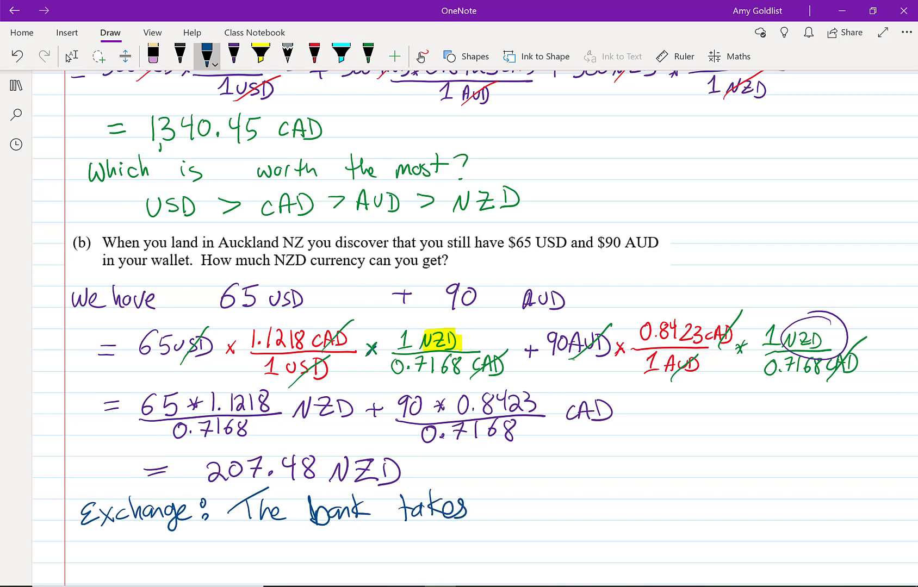
drag(506, 506, 507, 517)
mouse_move(539, 507)
mouse_down()
mouse_move(527, 519)
mouse_move(550, 518)
mouse_up()
mouse_move(558, 488)
mouse_down()
mouse_move(559, 517)
mouse_move(572, 503)
mouse_up()
drag(510, 529, 587, 511)
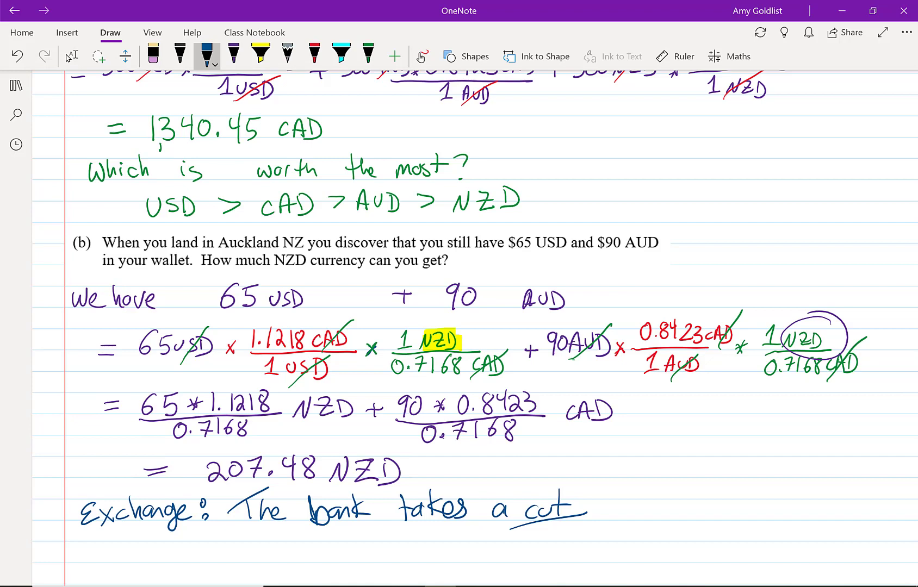
Add '(ignore in this class)' in parentheses to finish the note.
drag(632, 486, 621, 521)
mouse_move(637, 504)
mouse_down()
mouse_move(648, 531)
mouse_move(697, 507)
mouse_move(701, 515)
mouse_move(763, 516)
mouse_up()
drag(761, 504, 795, 518)
mouse_move(835, 504)
mouse_down()
mouse_move(836, 516)
mouse_move(842, 512)
mouse_up()
mouse_move(853, 503)
mouse_down()
mouse_move(854, 514)
mouse_move(866, 516)
mouse_up()
drag(866, 474, 875, 528)
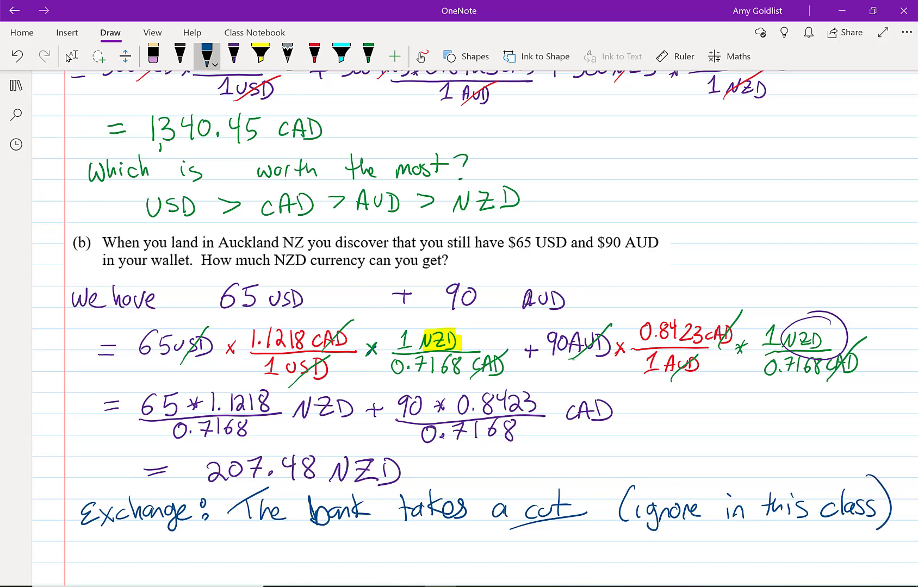